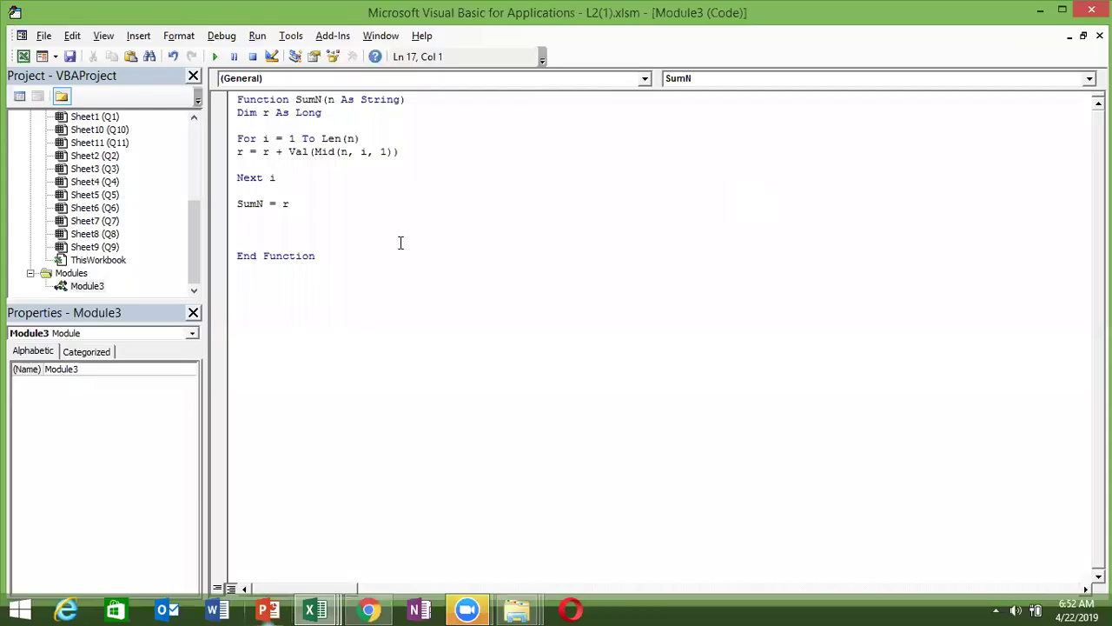
Step: Read the Q5 task for the name in A3 and result cell B3, then return to the VBA editor
key("alt+Tab")
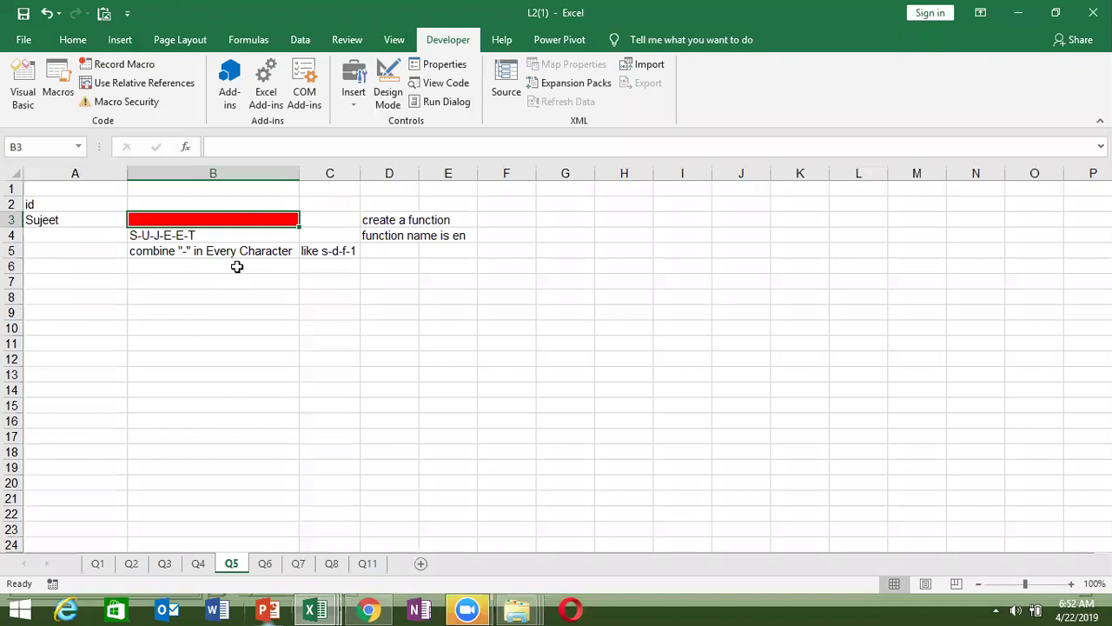
left_click(82, 218)
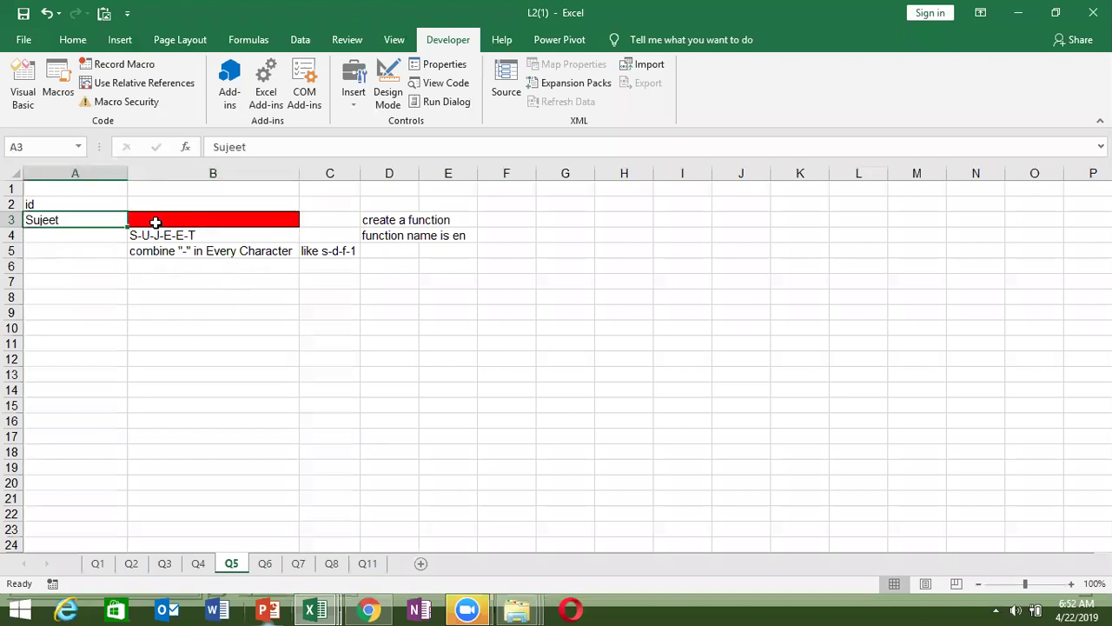
left_click(153, 220)
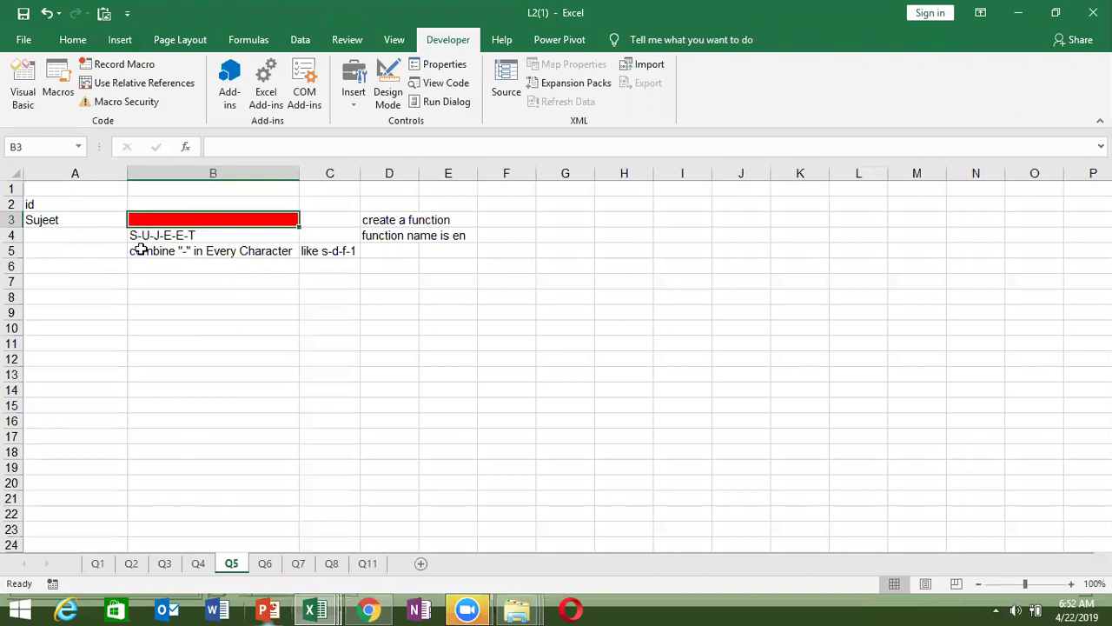
key("alt+Tab")
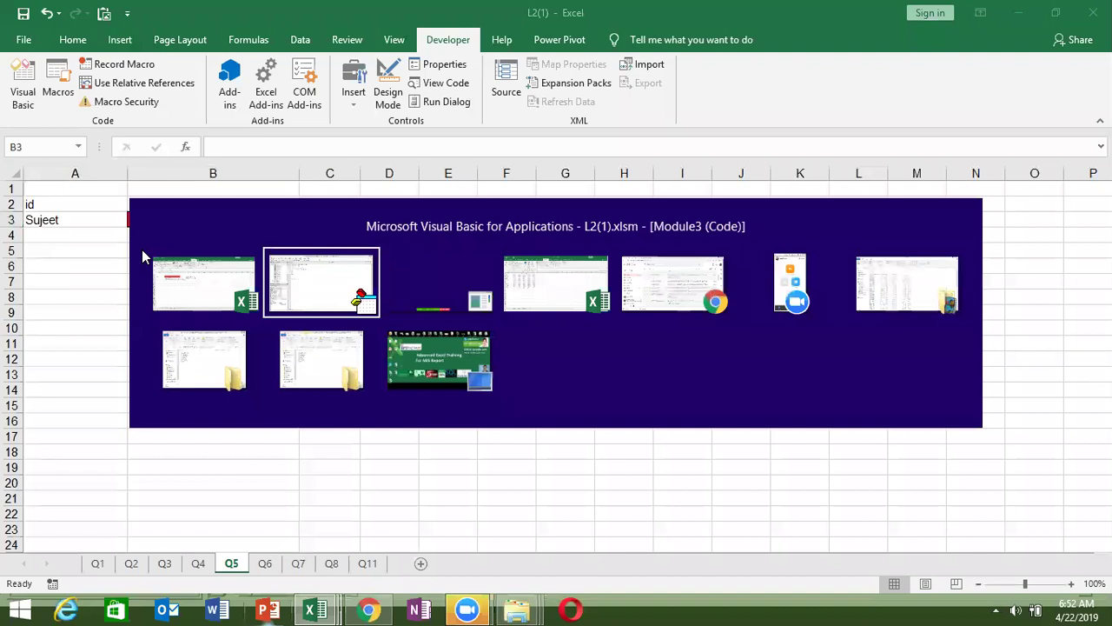
Step: Write the header Function Extxt(n As String, s As String) below SumN in Module3
type("function")
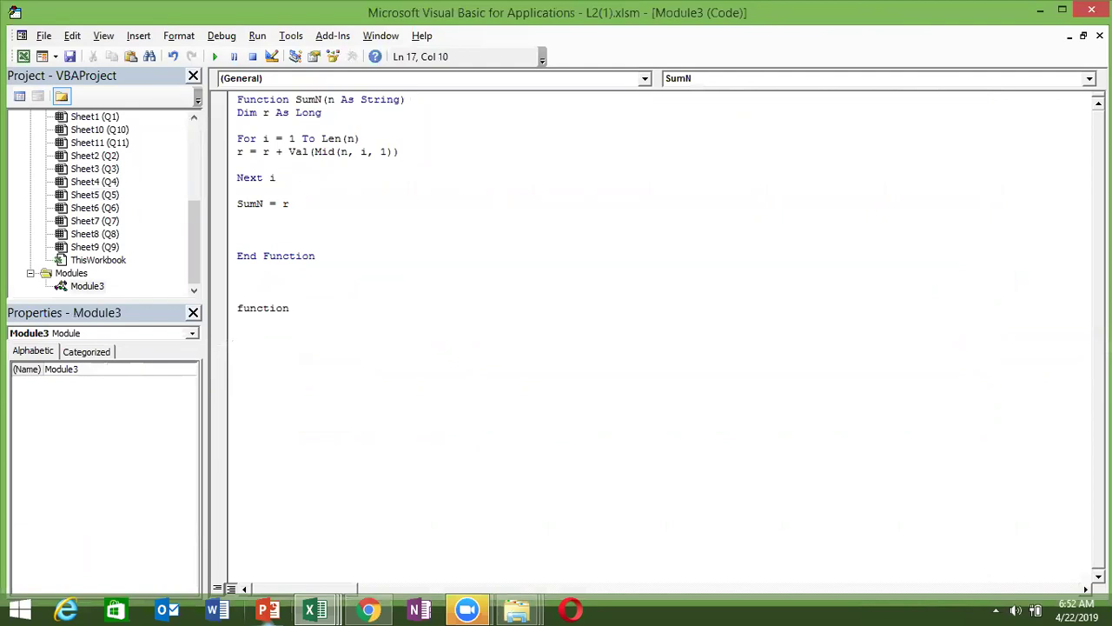
type(" Ex")
type("txt")
type("(n a")
type("s str")
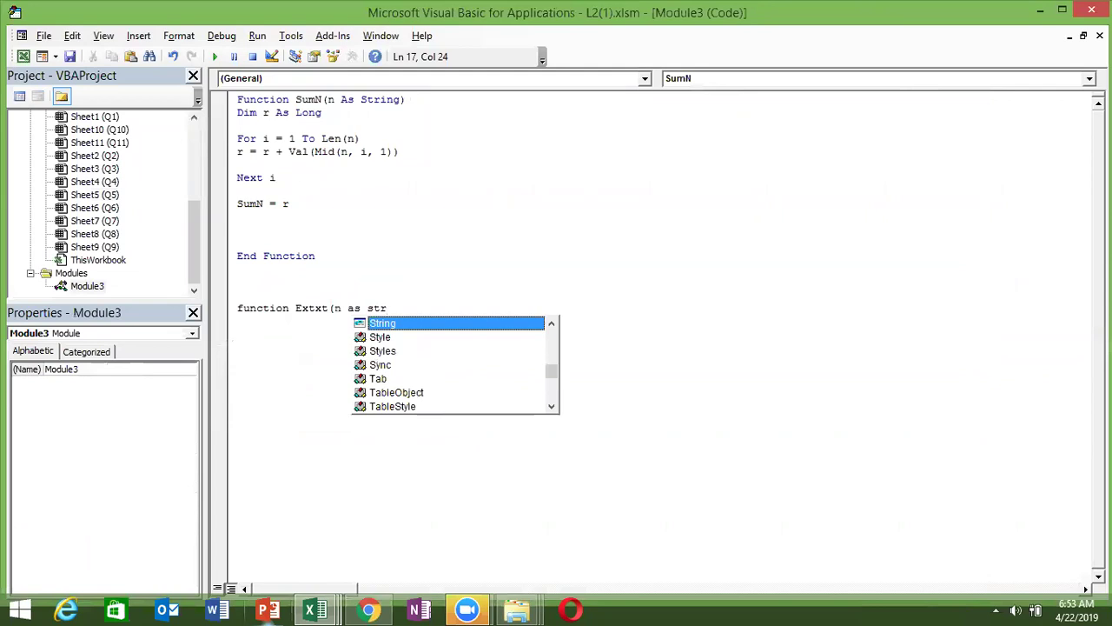
key("Tab")
type(",s as ")
type("str")
key("Tab")
type(")")
key("Return")
key("Return")
key("Return")
key("Return")
key("Return")
key("Return")
key("Return")
Step: Add an empty For i = 1 To Len(n) … Next i loop inside Extxt
key("Up")
key("Up")
key("Up")
type("for i = 1 to 1en")
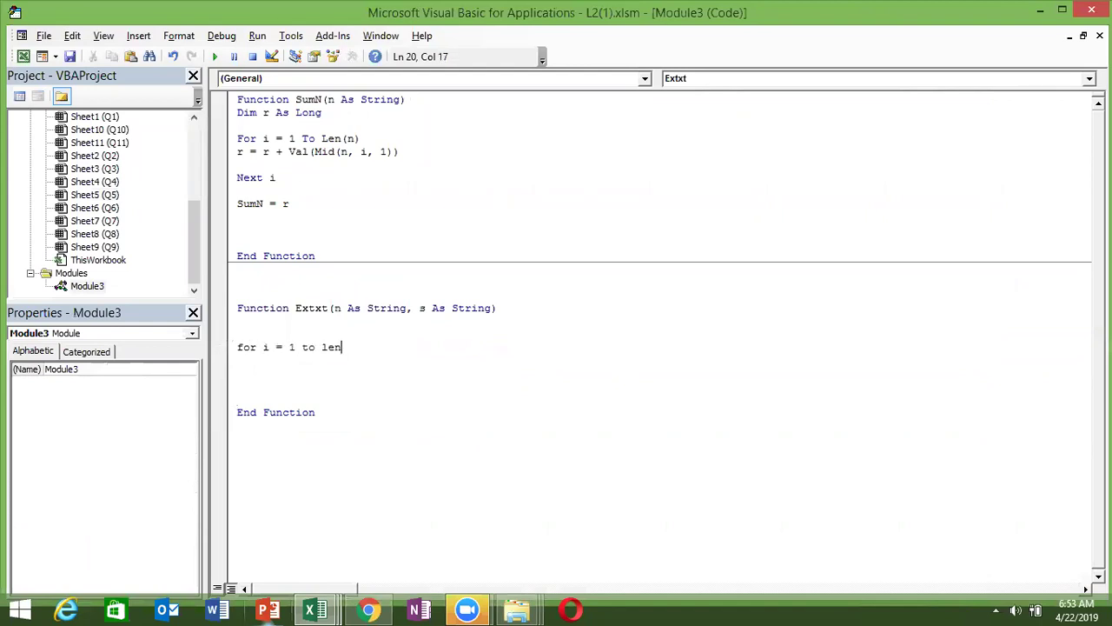
type("(")
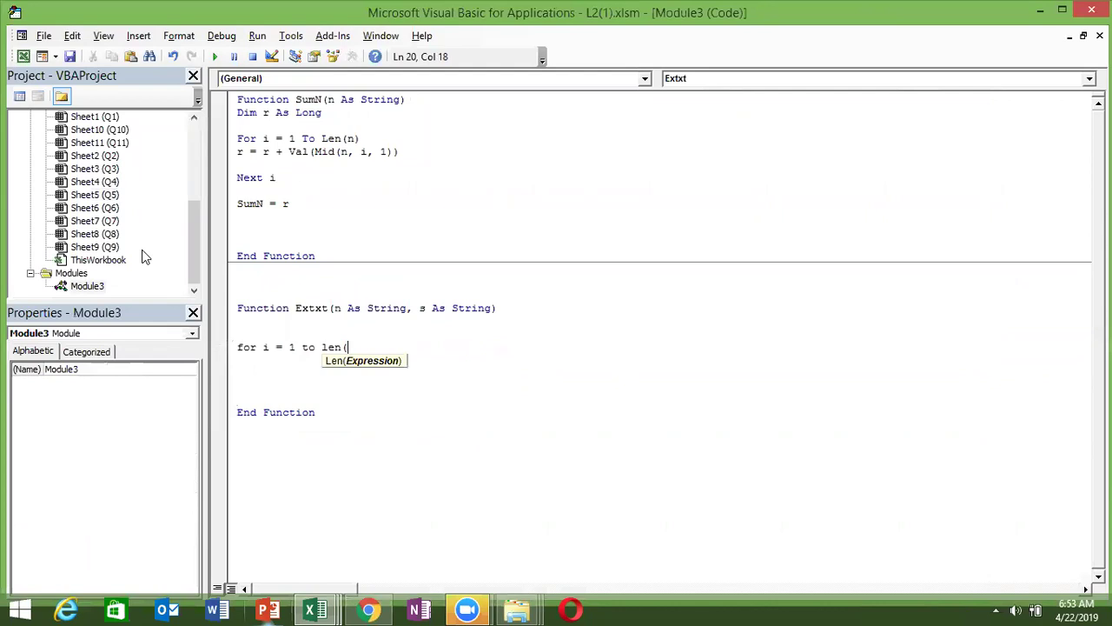
type("n)")
key("Return")
key("Return")
key("Return")
type("next ")
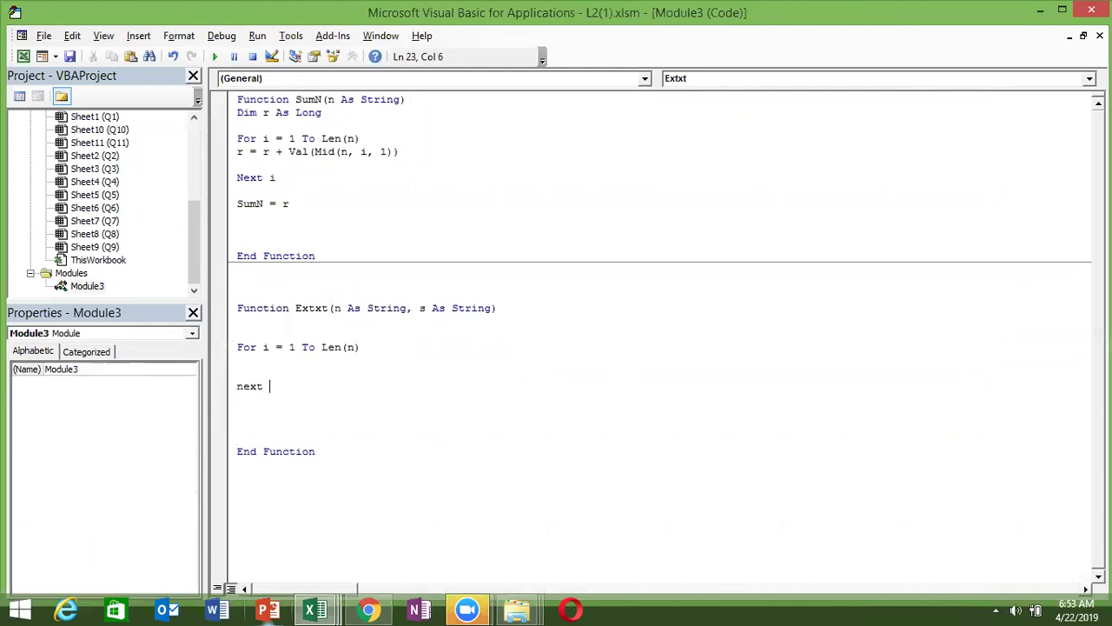
type("i")
left_click(237, 360)
key("Return")
key("Return")
key("Up")
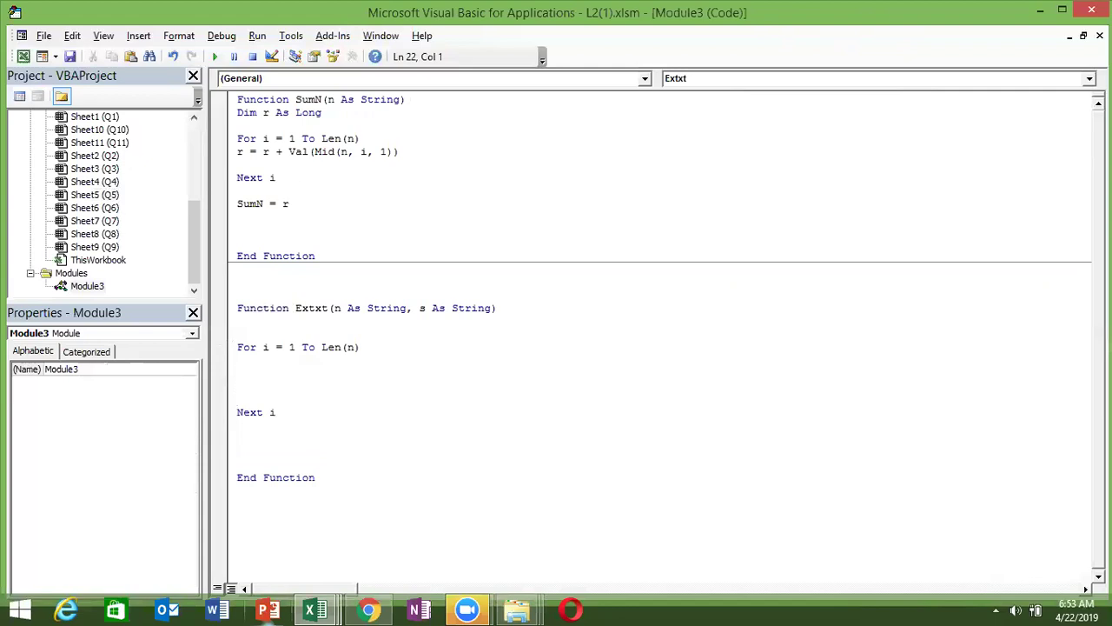
key("Up")
key("Up")
Step: Declare Dim r As String under the Extxt header
key("Up")
key("Return")
key("Up")
type("dim ")
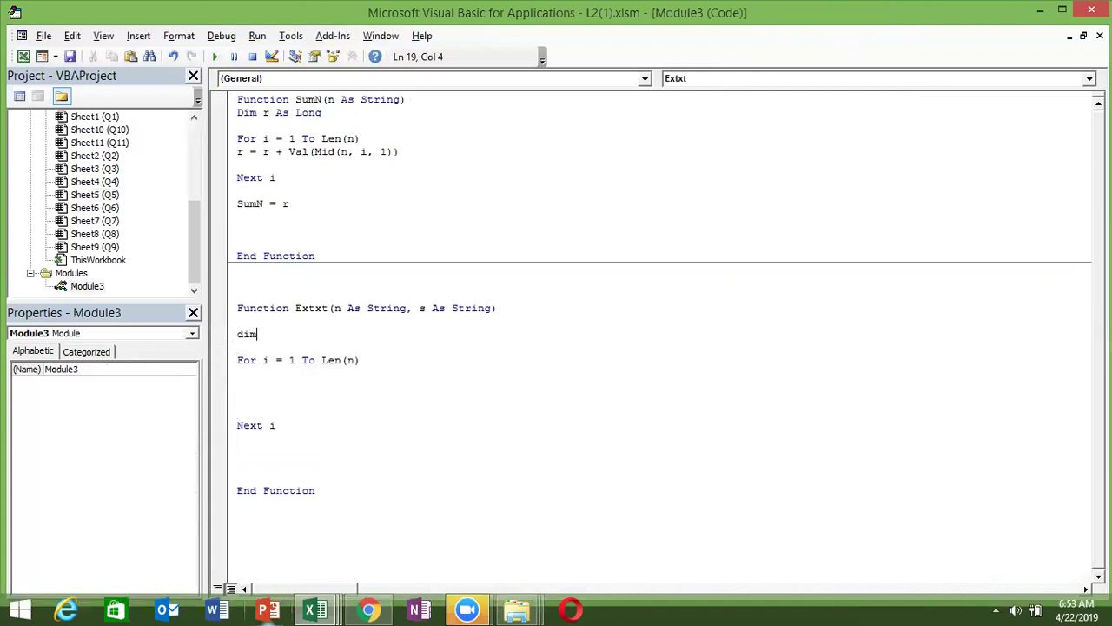
type("r as ")
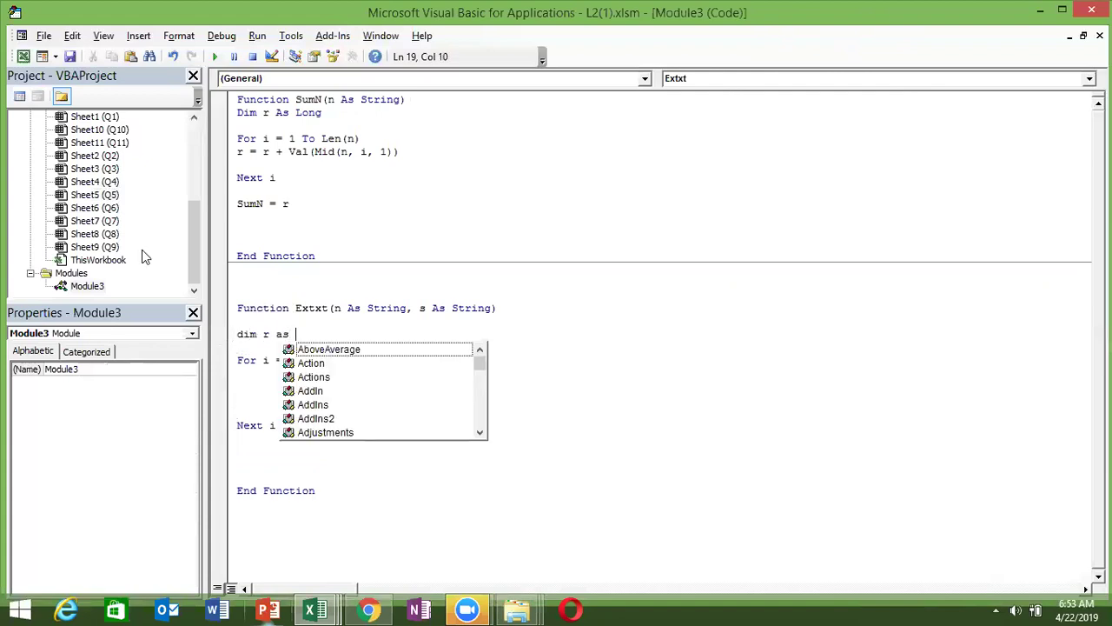
type("str")
key("Tab")
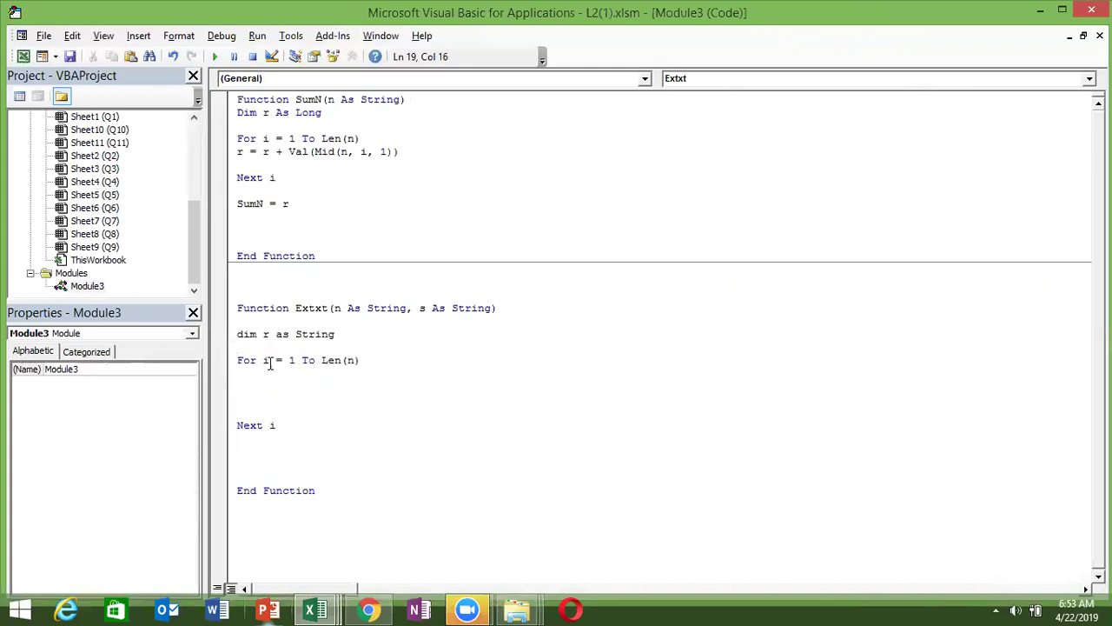
Step: Put r = r & "-" & Mid(n, i, 1) inside the loop and fix its spacing
left_click(261, 371)
type("r=r")
type("&\"-\"")
type("&")
type("mid")
key("BackSpace")
type("d(n,i,1")
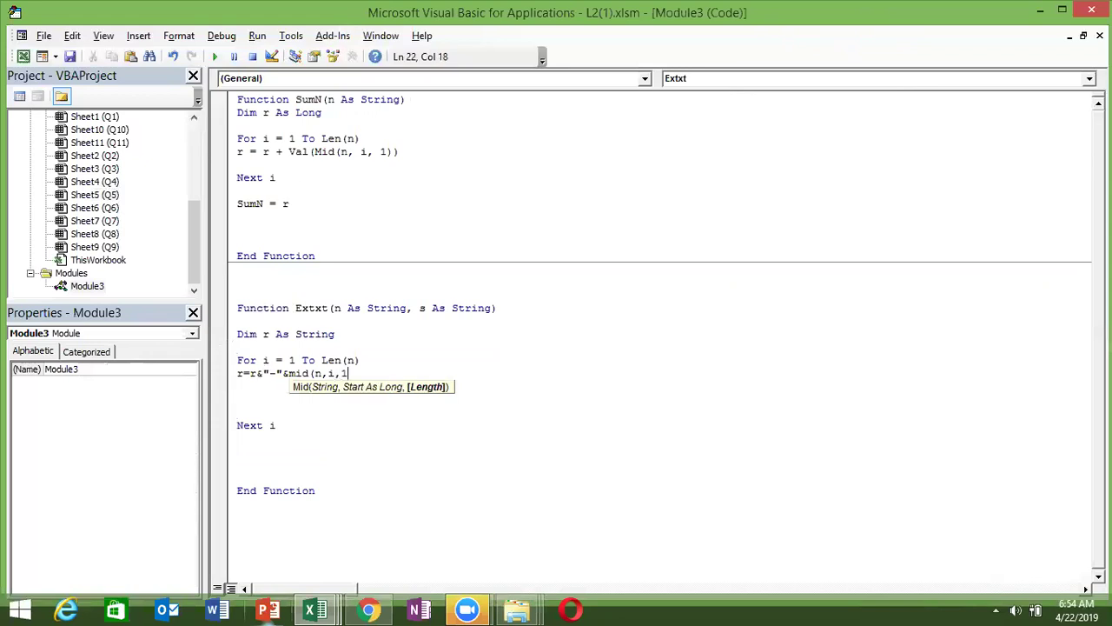
type(")")
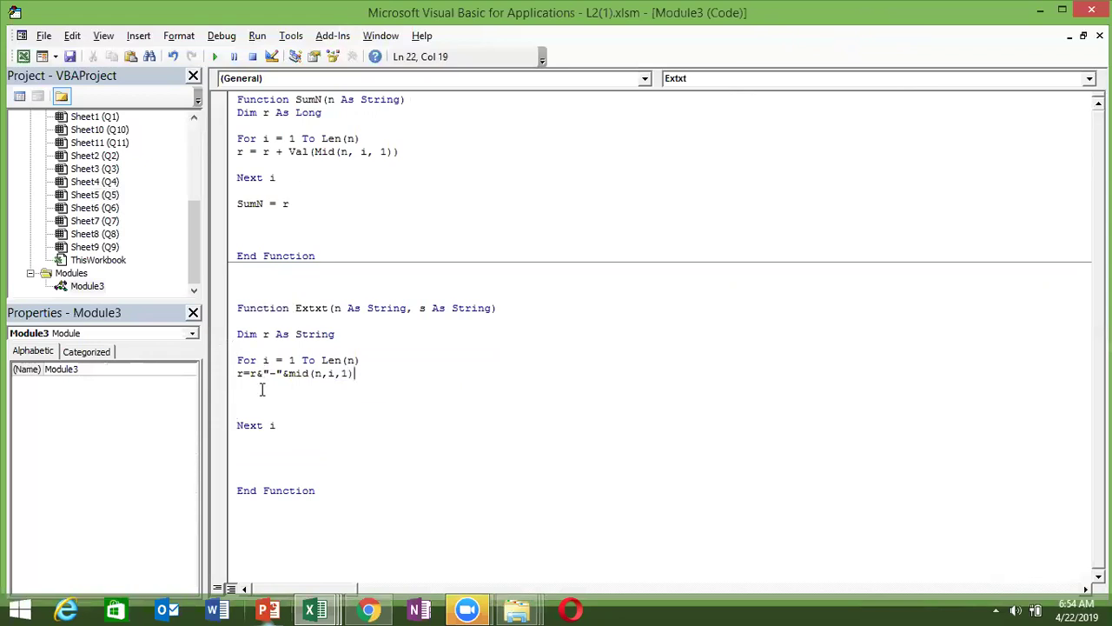
left_click(261, 389)
key("Return")
left_click(250, 372)
key("Right")
key("Right")
left_click(262, 373)
left_click(310, 372)
key("Right")
left_click(313, 397)
Step: Add the return line Extxt = r before End Function
type("Ext")
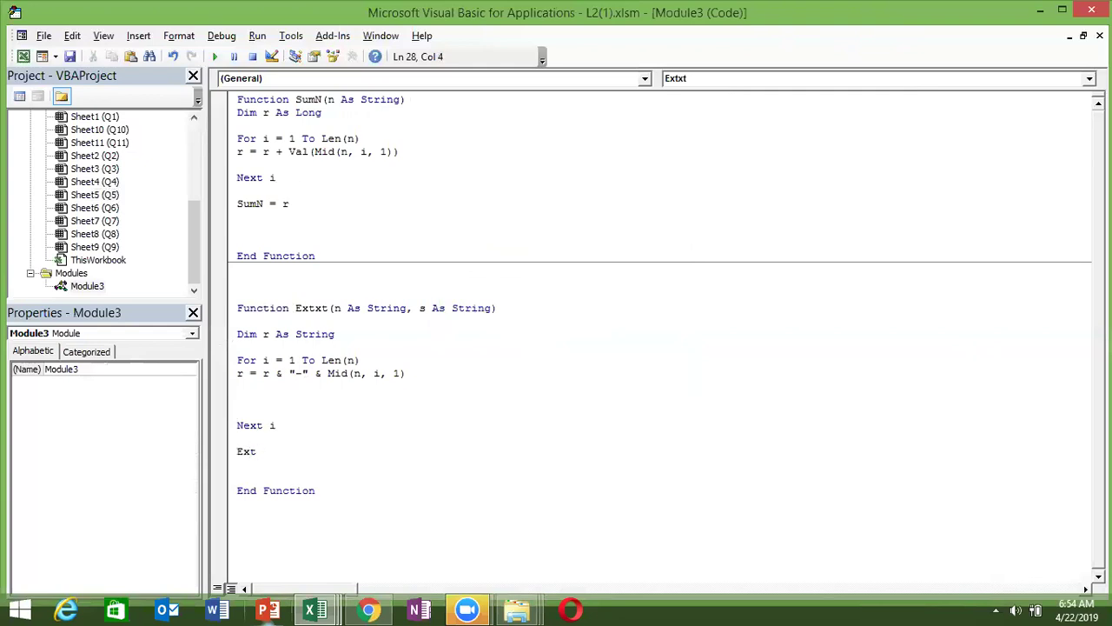
type("xt")
key("BackSpace")
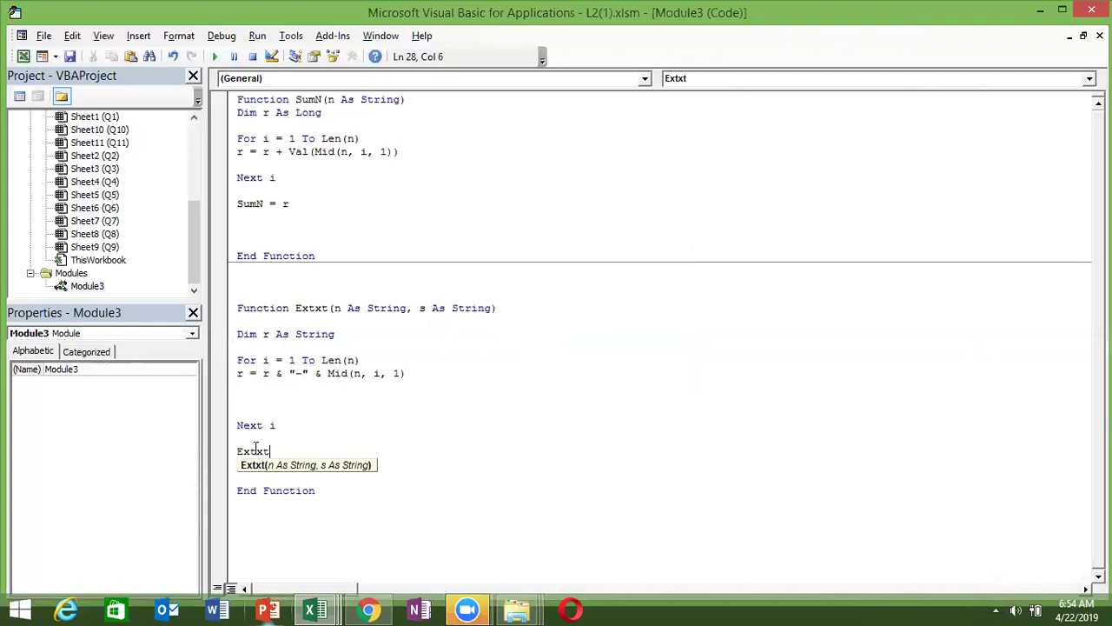
type("=r")
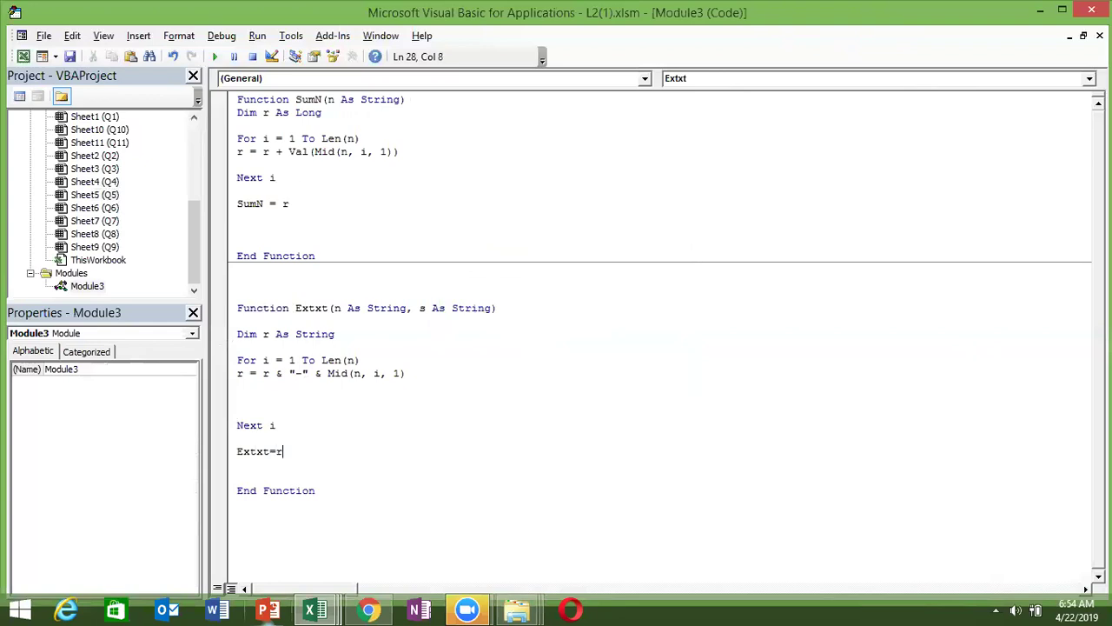
key("Return")
Step: Enter =Extxt(A3) in B3 and check the resulting error
key("alt+F11")
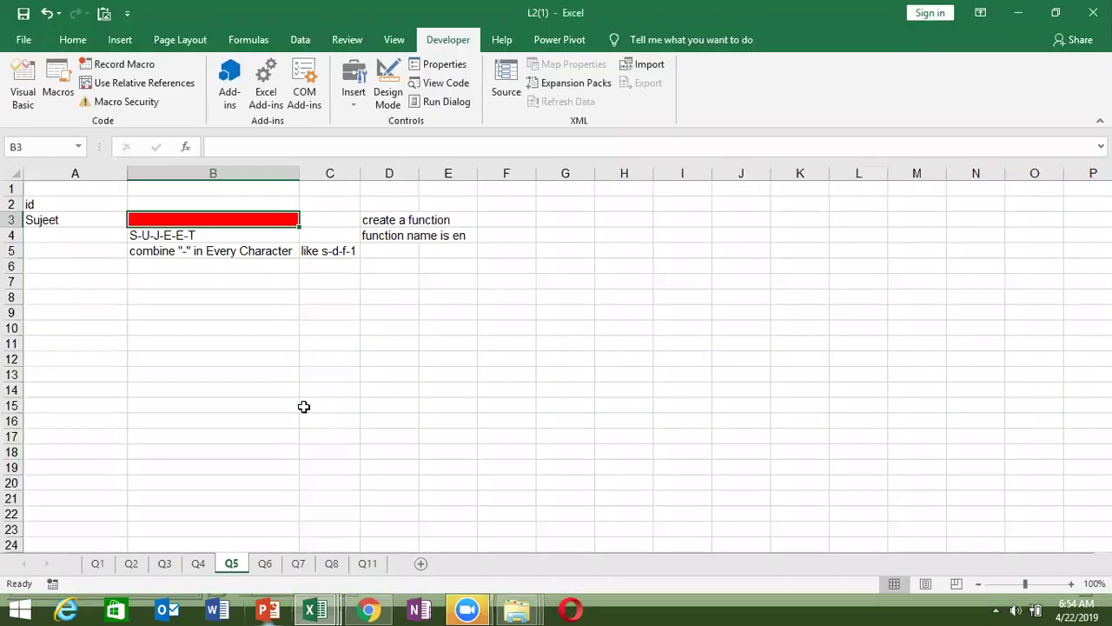
type("=ex")
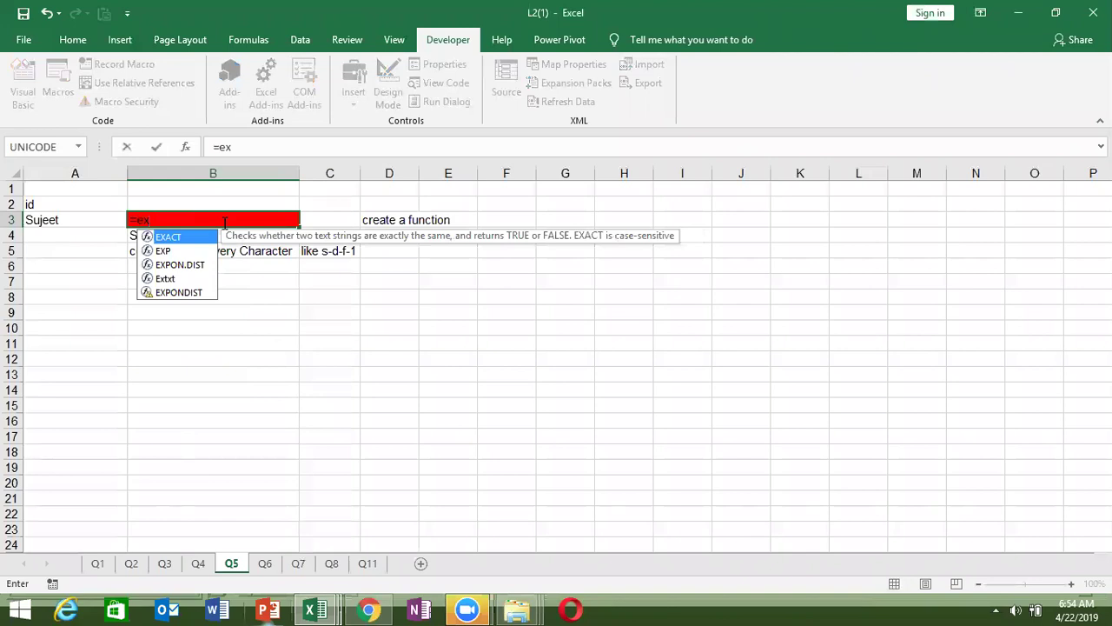
key("Down")
key("Down")
key("Down")
key("Tab")
key("Left")
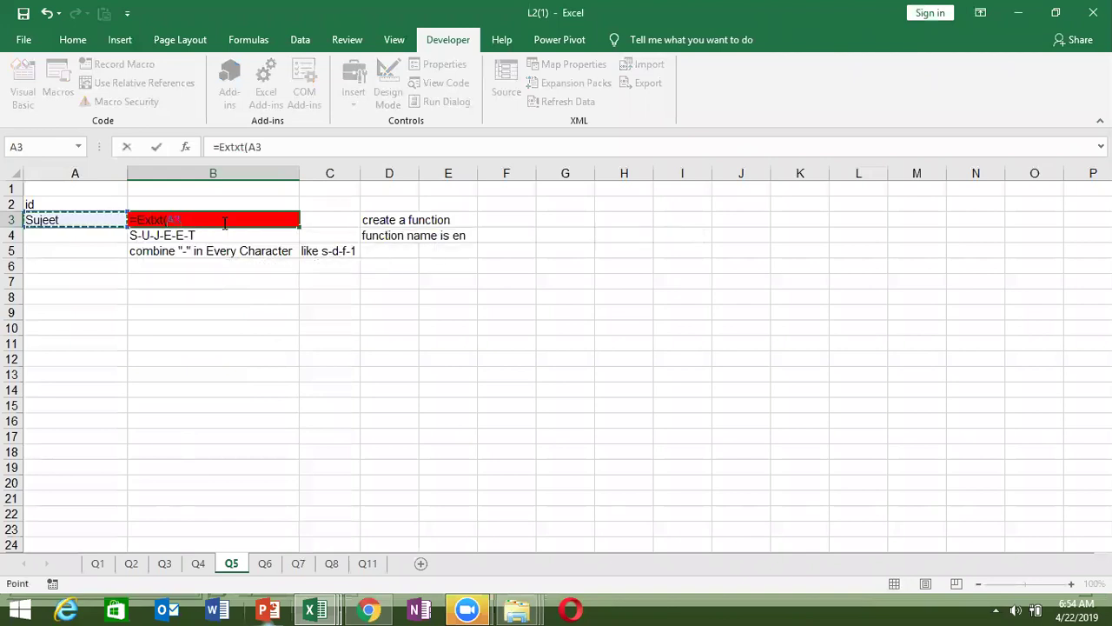
key("Return")
left_click(224, 219)
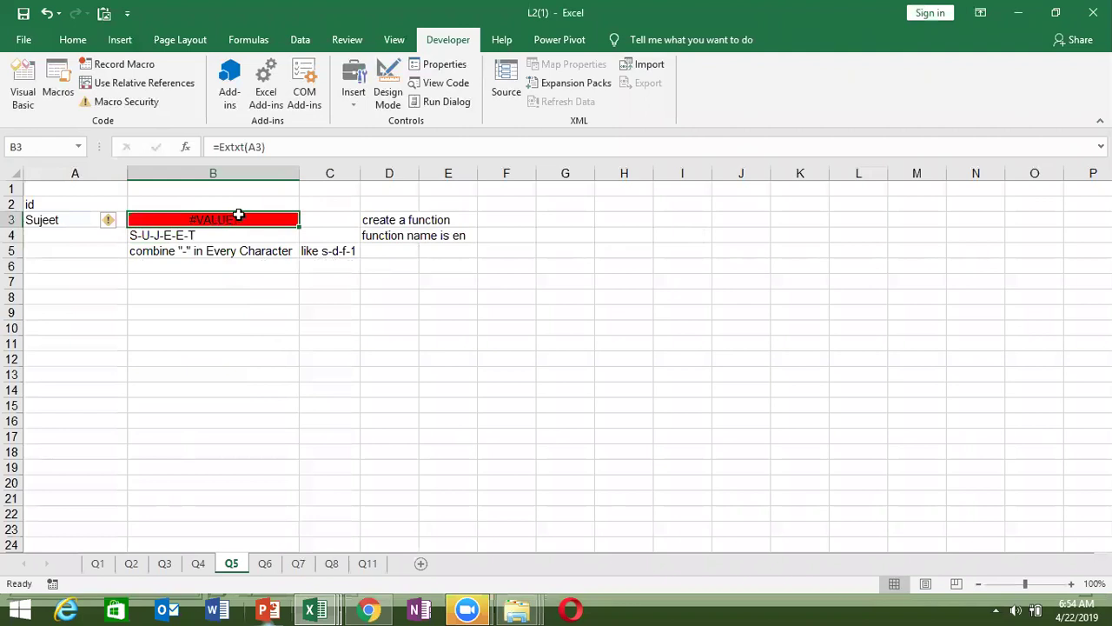
double_click(239, 217)
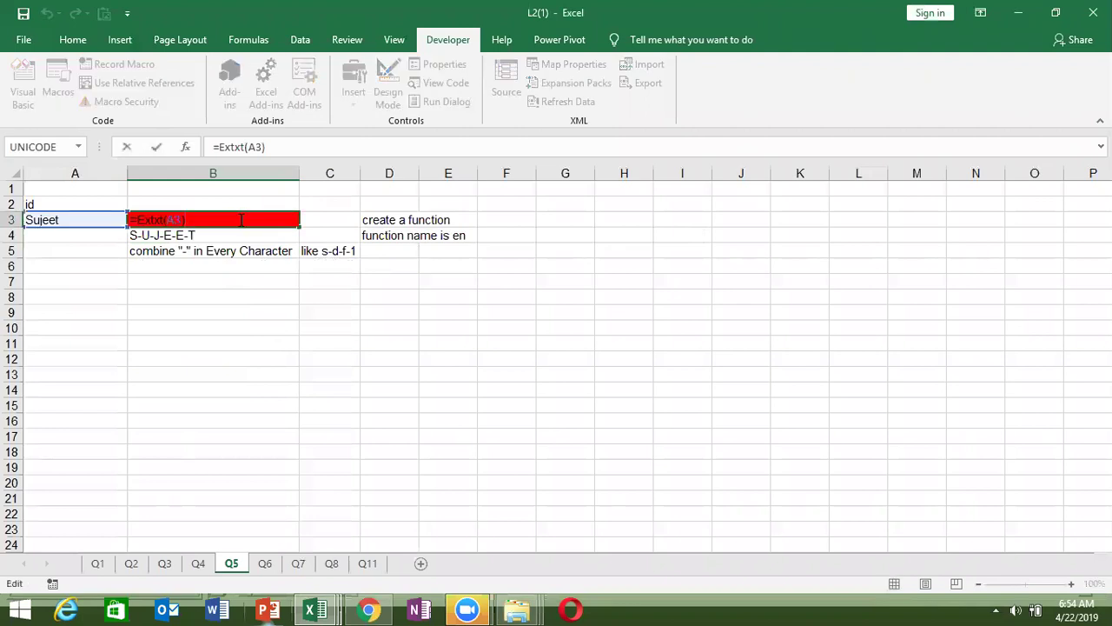
key("Return")
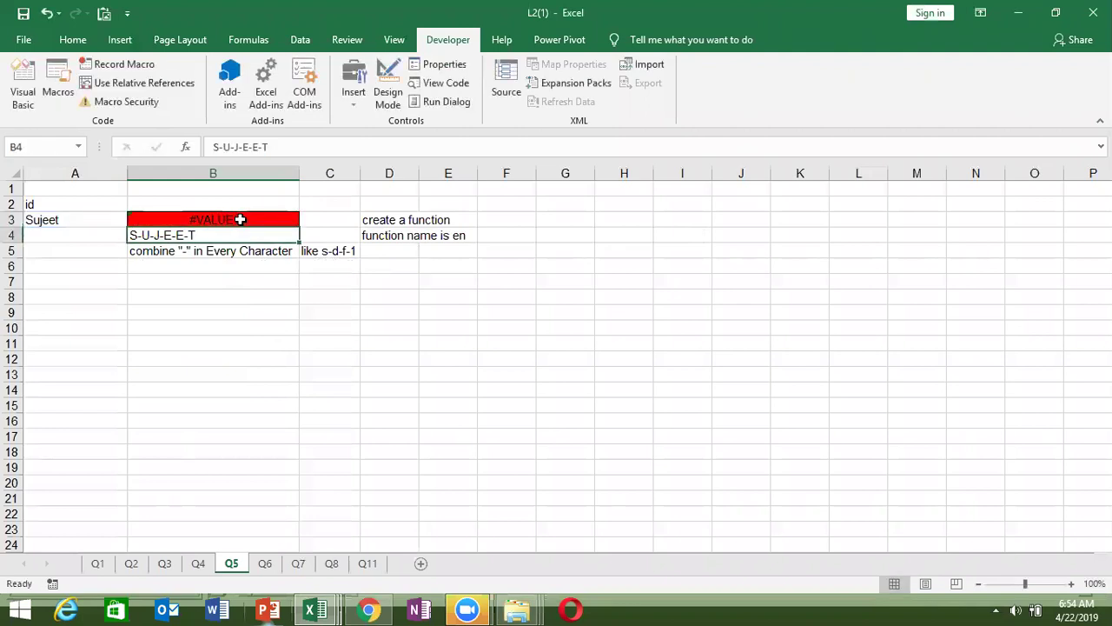
left_click(240, 219)
Step: Check the joining line in the code, then change B3 to =Extxt(A3,"-")
key("alt+F11")
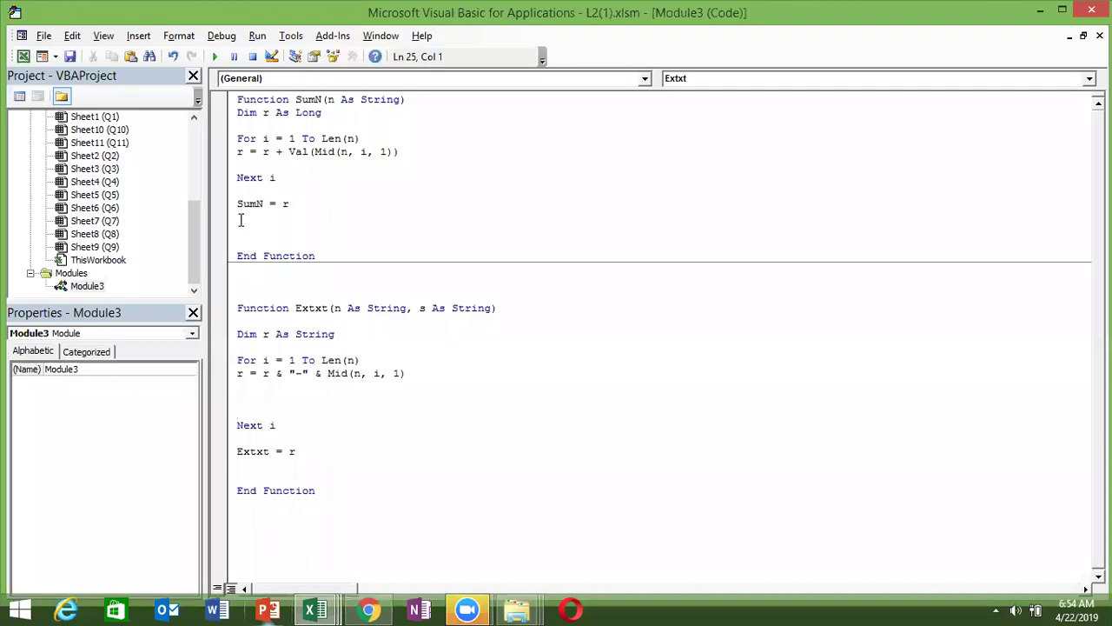
key("Down")
key("Down")
key("Up")
key("Up")
key("Up")
key("Up")
key("Up")
key("Right")
key("Right")
key("Right")
key("Right")
key("Right")
key("Right")
key("Right")
key("Right")
key("alt+F11")
double_click(240, 220)
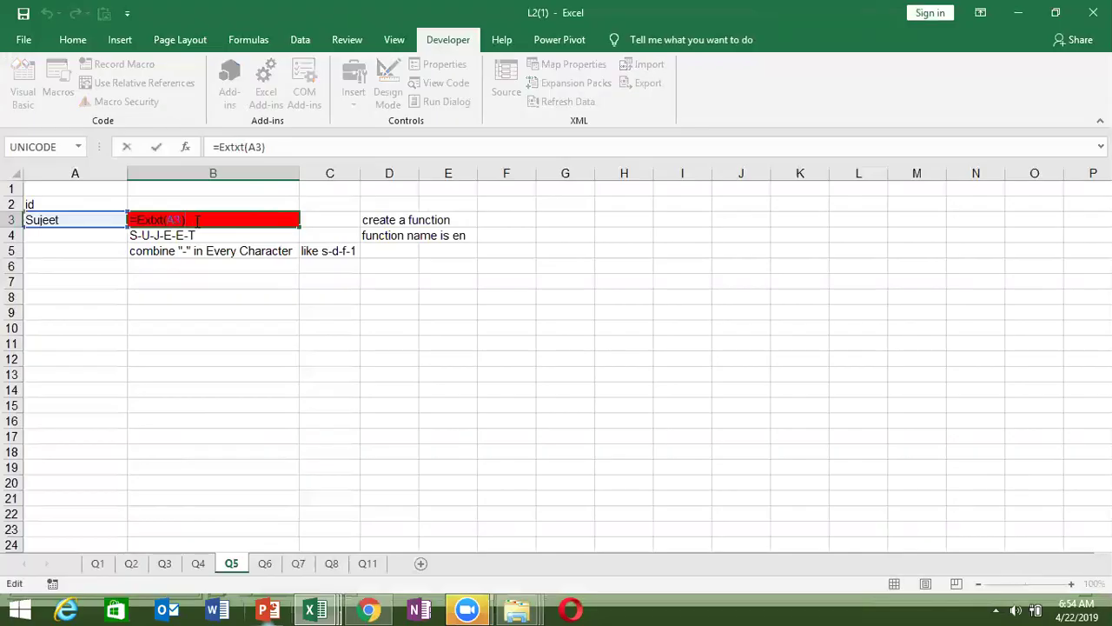
key("BackSpace")
type(",\"-\"")
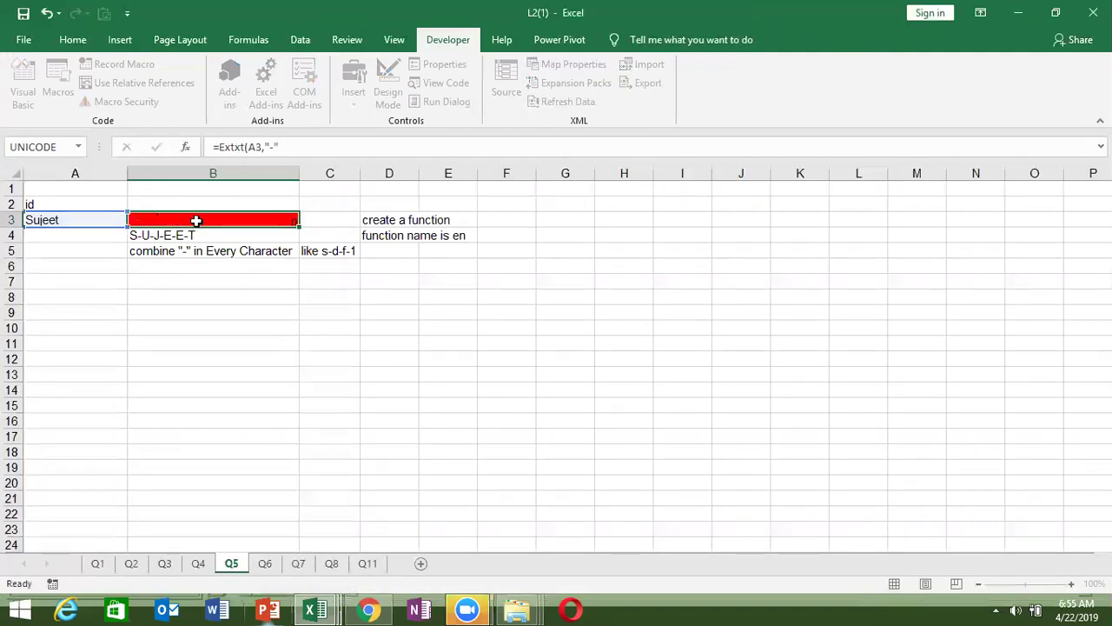
key("Return")
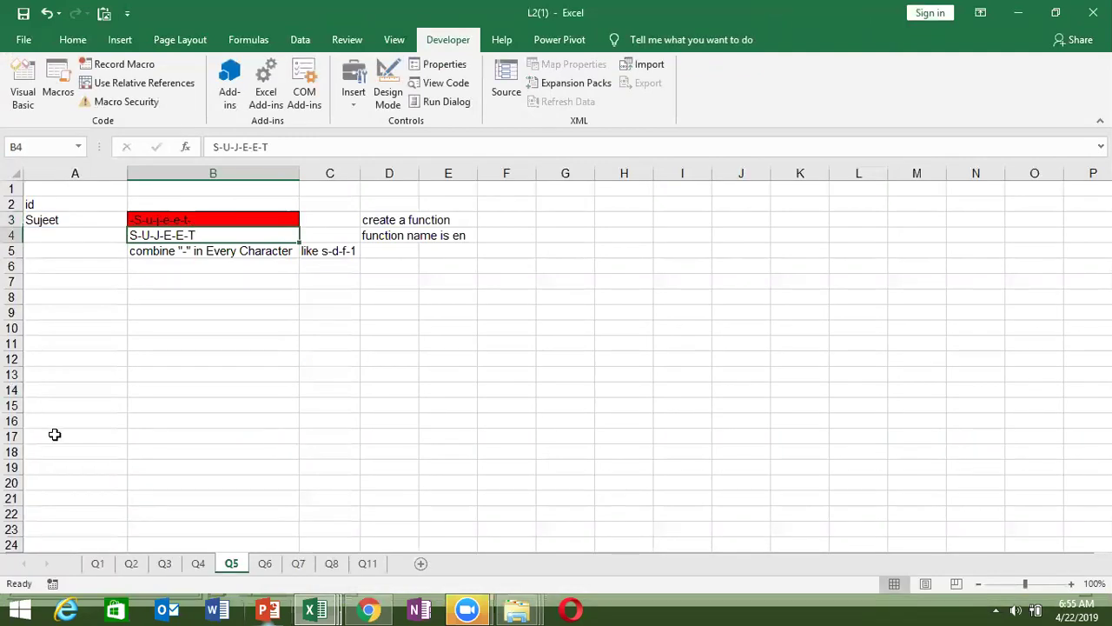
Step: Replace the hard-coded "-" in the Mid line with the separator argument s
key("alt+Tab")
left_click(312, 409)
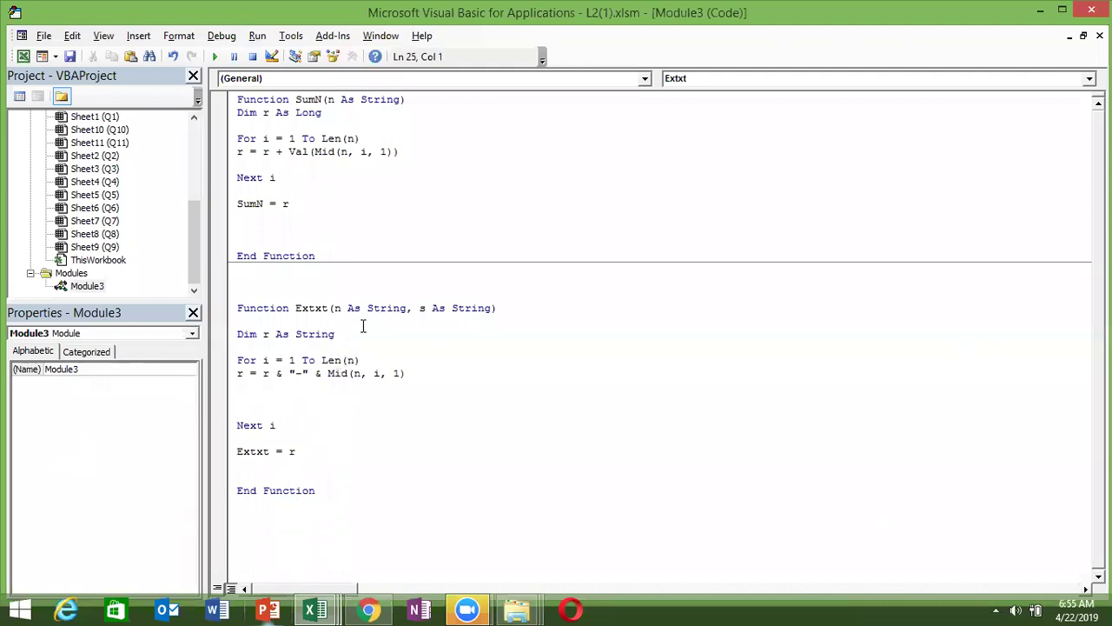
left_click(309, 373)
key("BackSpace")
key("BackSpace")
key("BackSpace")
type("s")
left_click(295, 412)
Step: Recalculate B3 with the updated Extxt function
key("alt+F11")
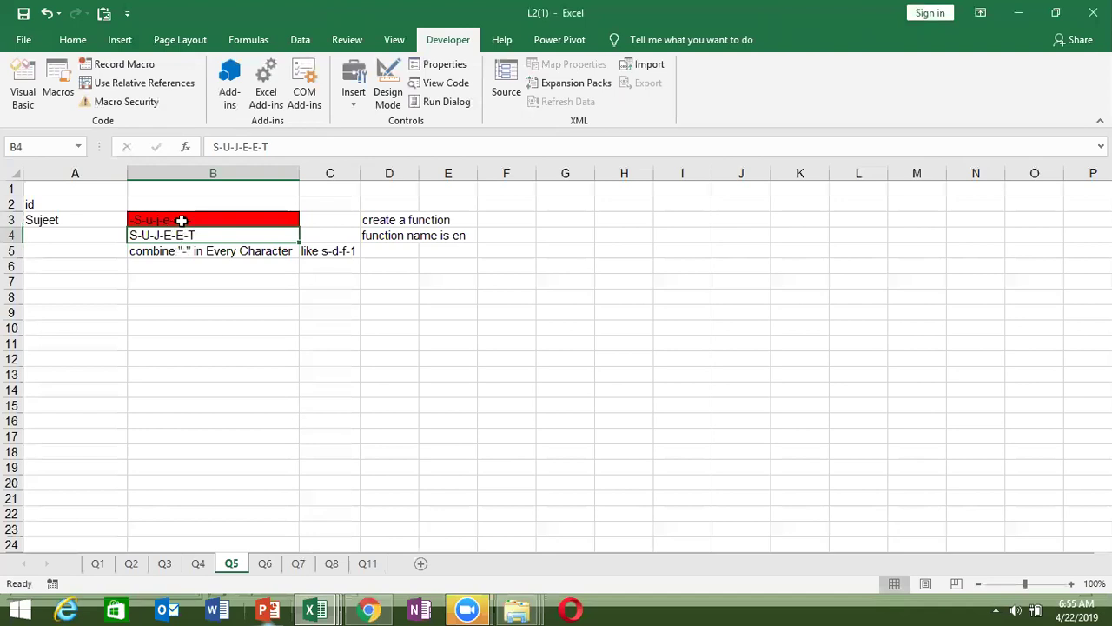
double_click(182, 219)
key("Return")
left_click(192, 220)
double_click(200, 219)
key("Escape")
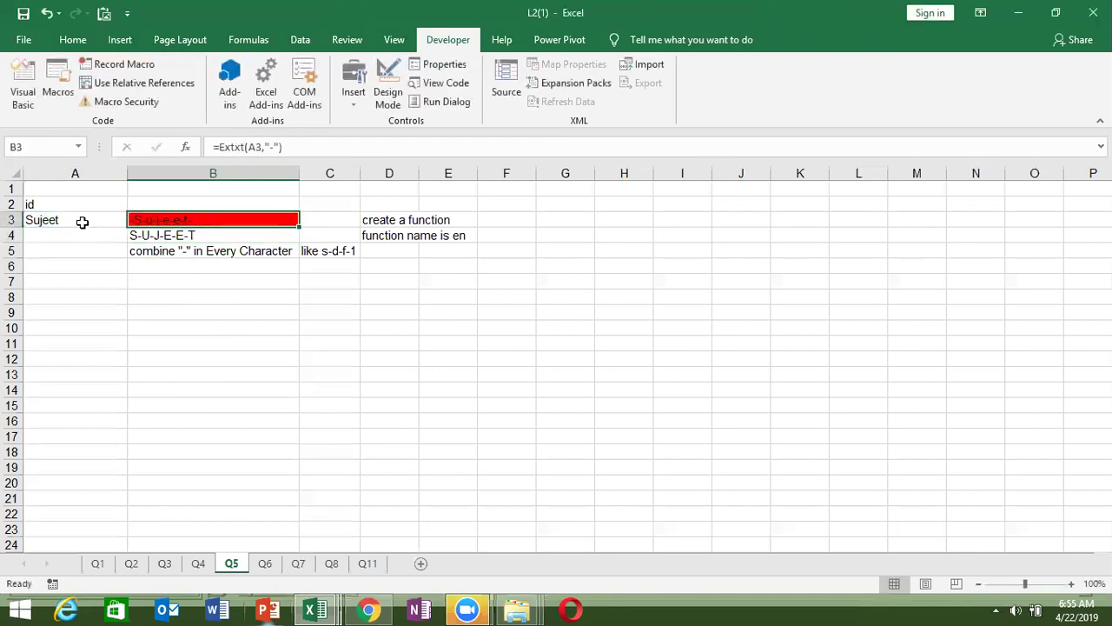
Step: Remove the trailing space from the name in A3
double_click(84, 220)
key("BackSpace")
key("Return")
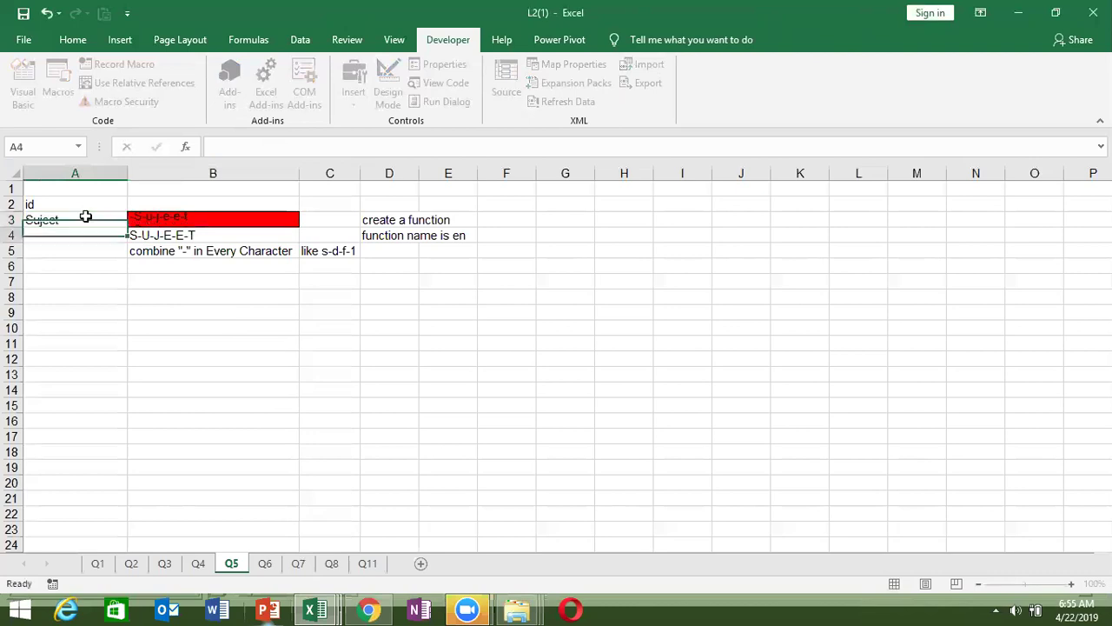
type("1")
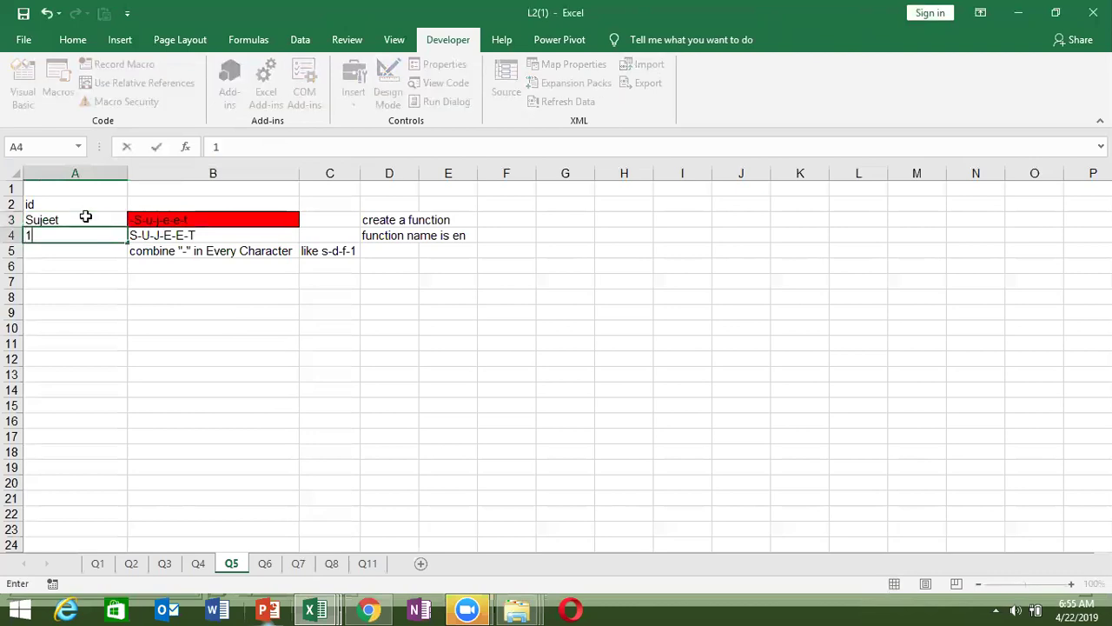
key("Escape")
left_click(86, 216)
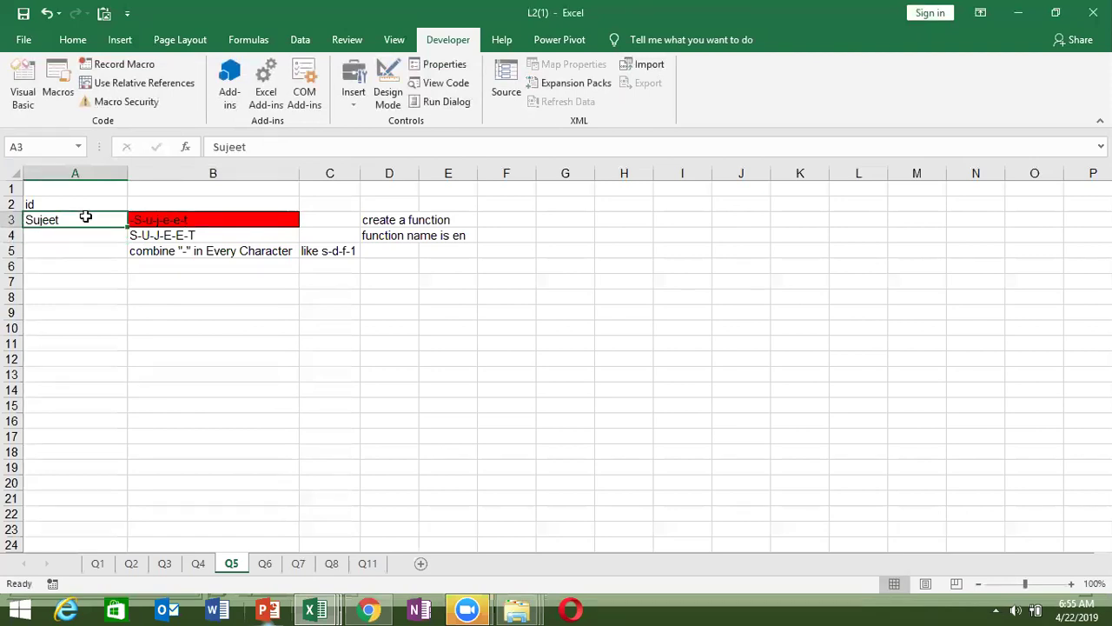
Step: Change the return line to Extxt = Right(r, Len(r) - 1)
key("alt+F11")
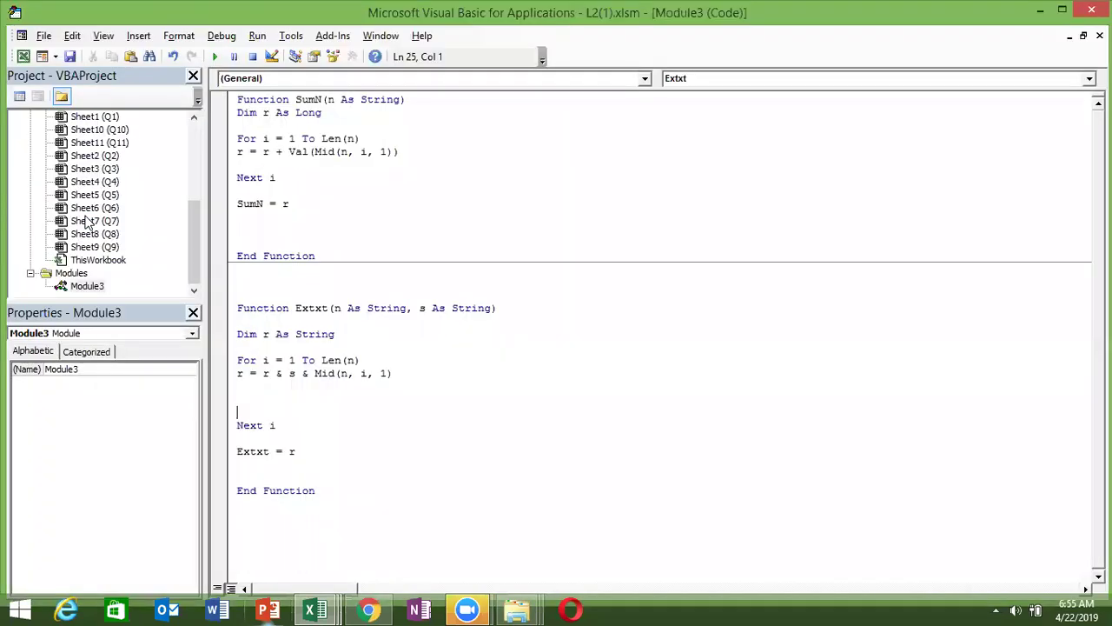
left_click(290, 451)
type("rr")
type("ght")
type("(r")
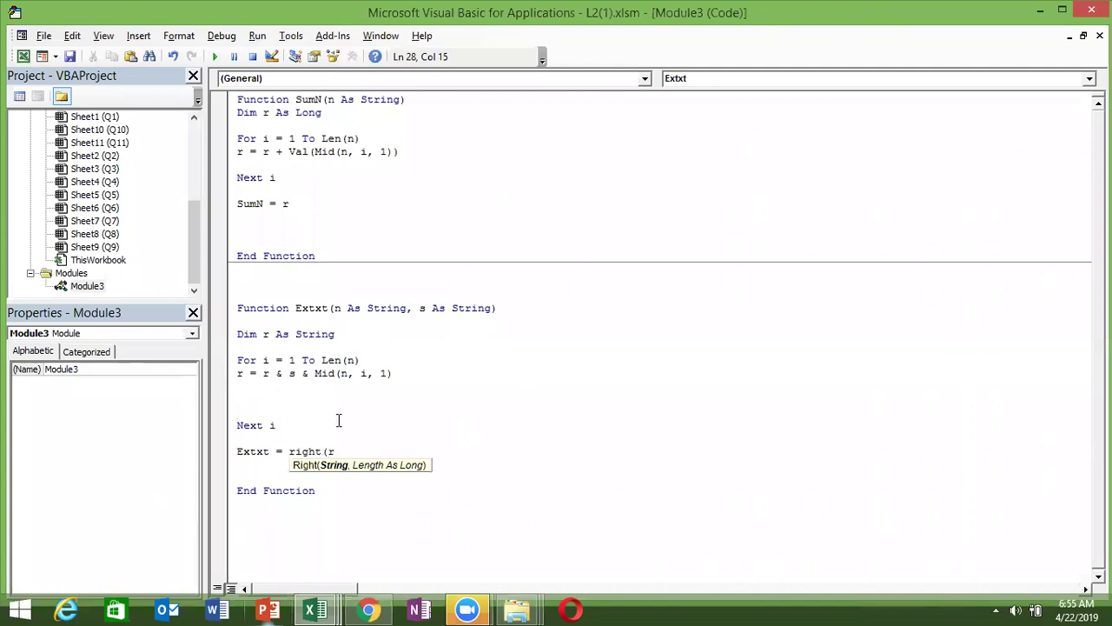
key("Right")
type(",")
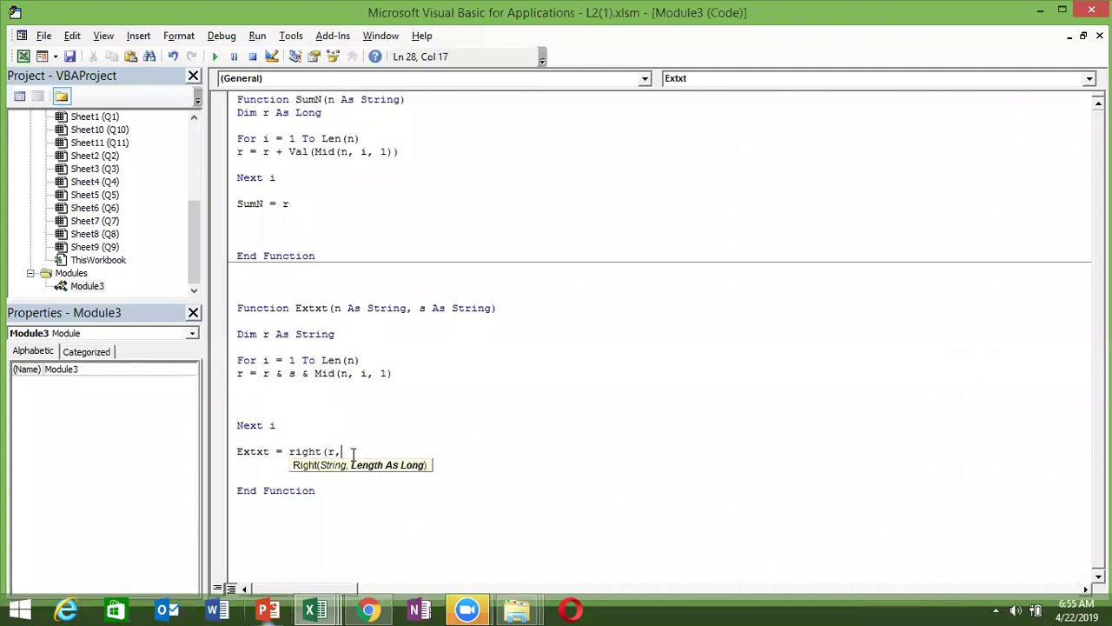
type("len")
type("(n")
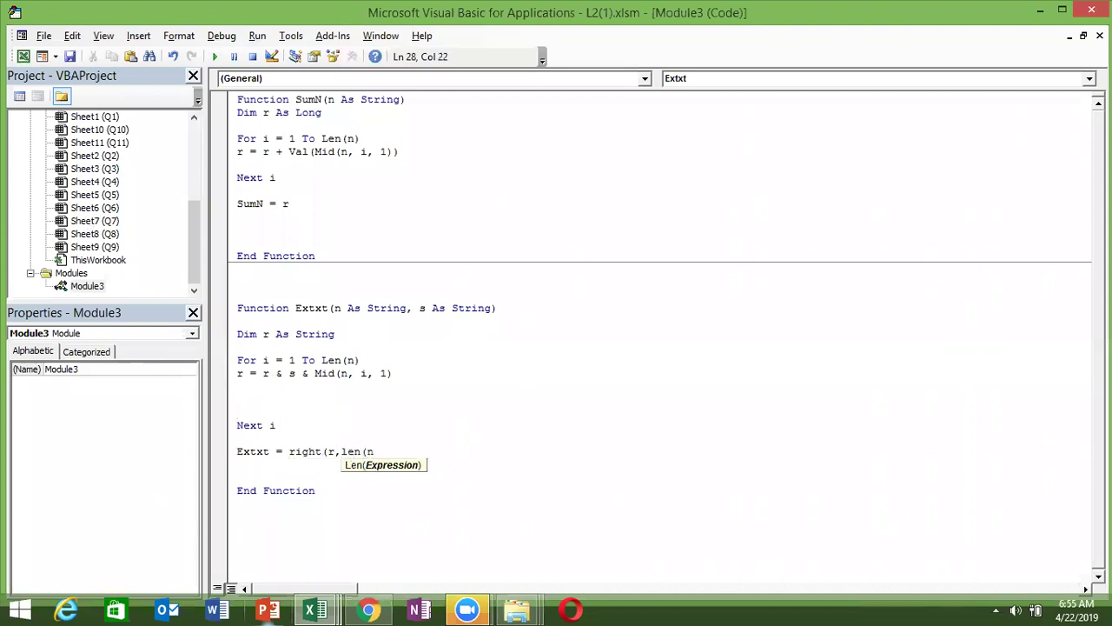
key("BackSpace")
type(")-1)")
left_click(349, 466)
Step: Recalculate B3 and compare it with the target in B4
key("alt+F11")
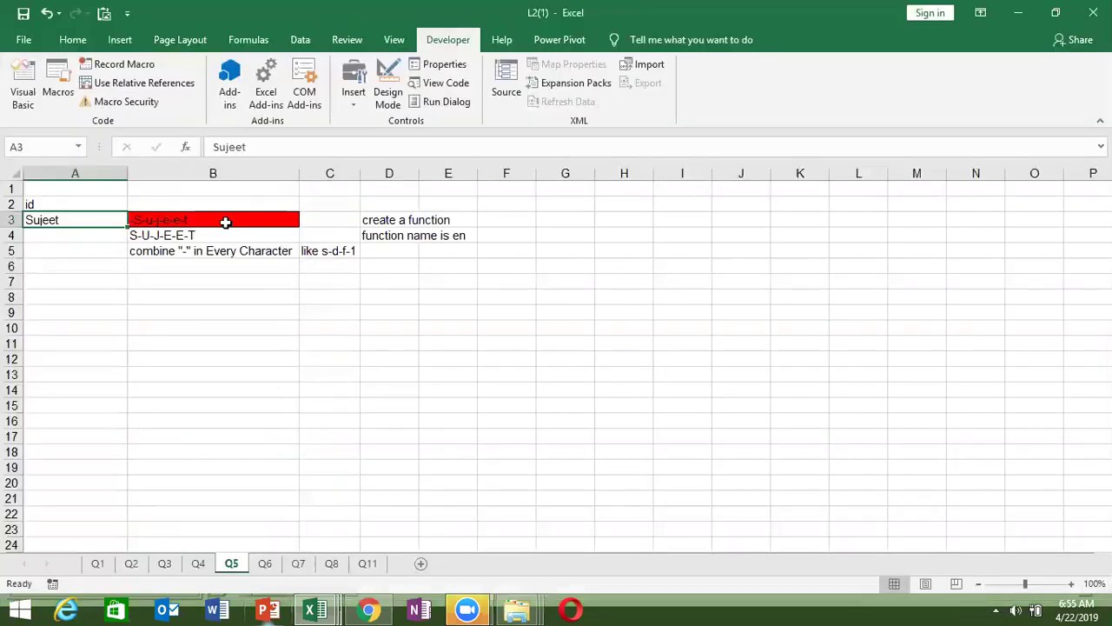
double_click(224, 219)
key("Return")
left_click(225, 221)
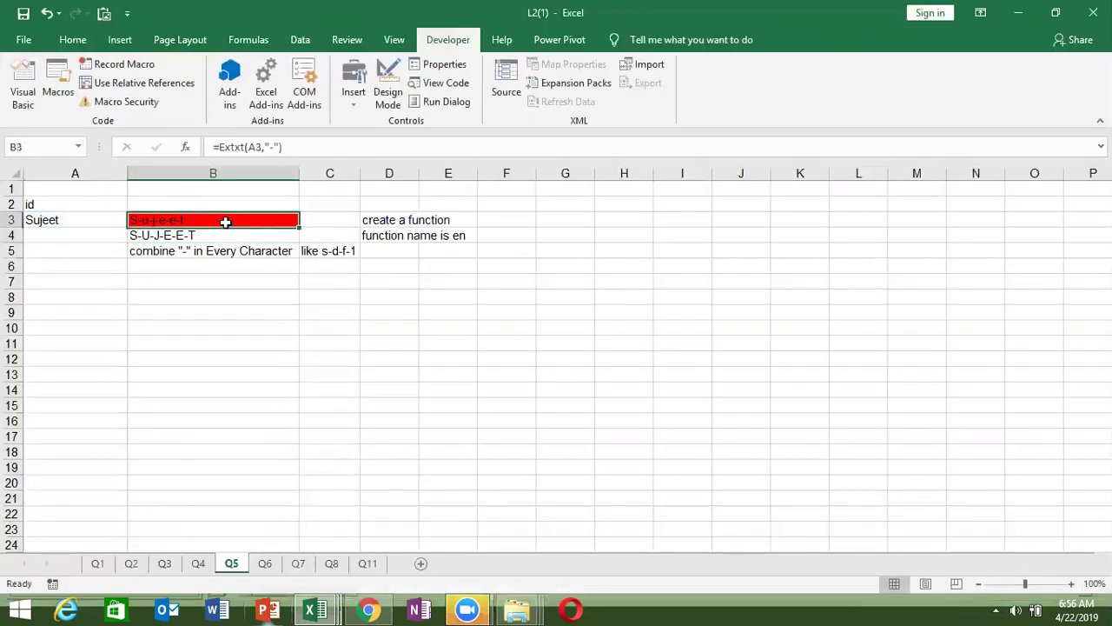
left_click(219, 239)
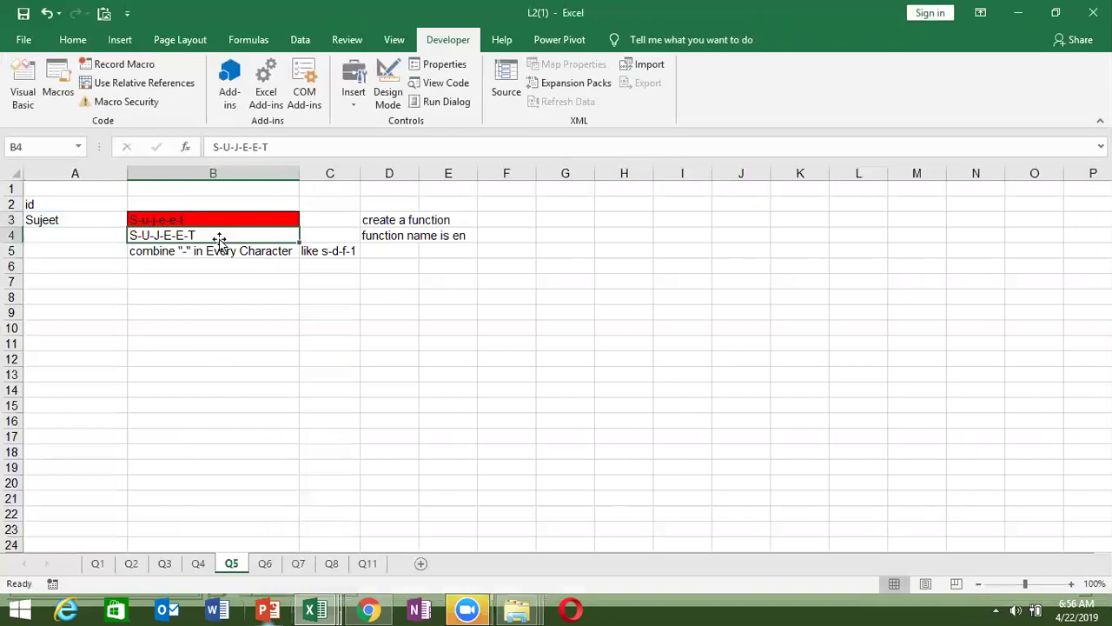
Step: Wrap the return value in UCase(Right(r, Len(r) - 1))
key("alt+F11")
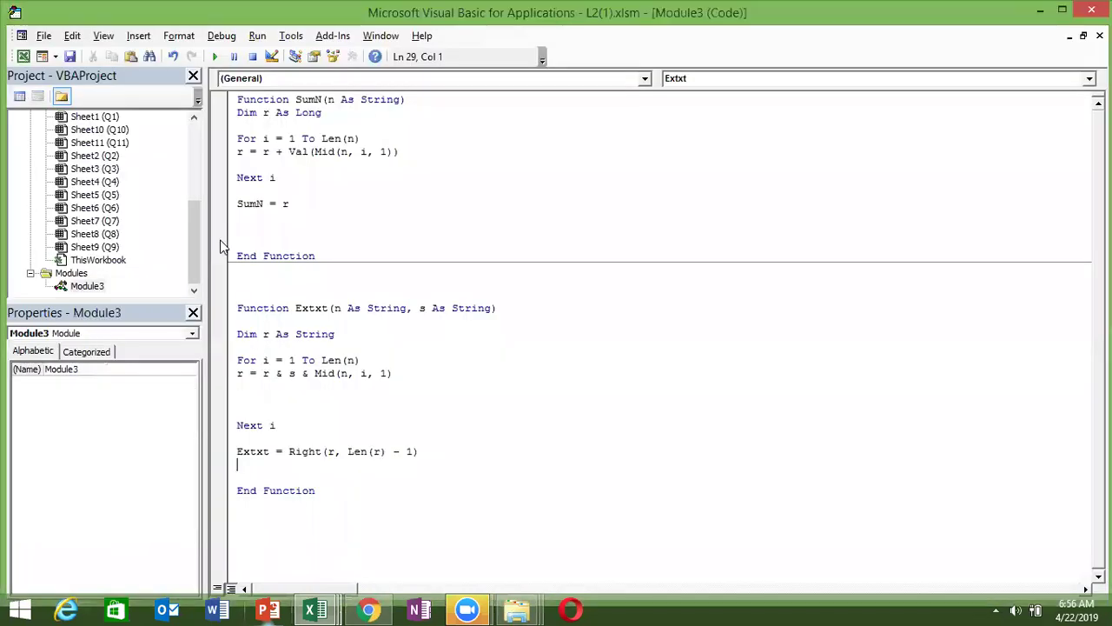
left_click(290, 452)
type("ucase(")
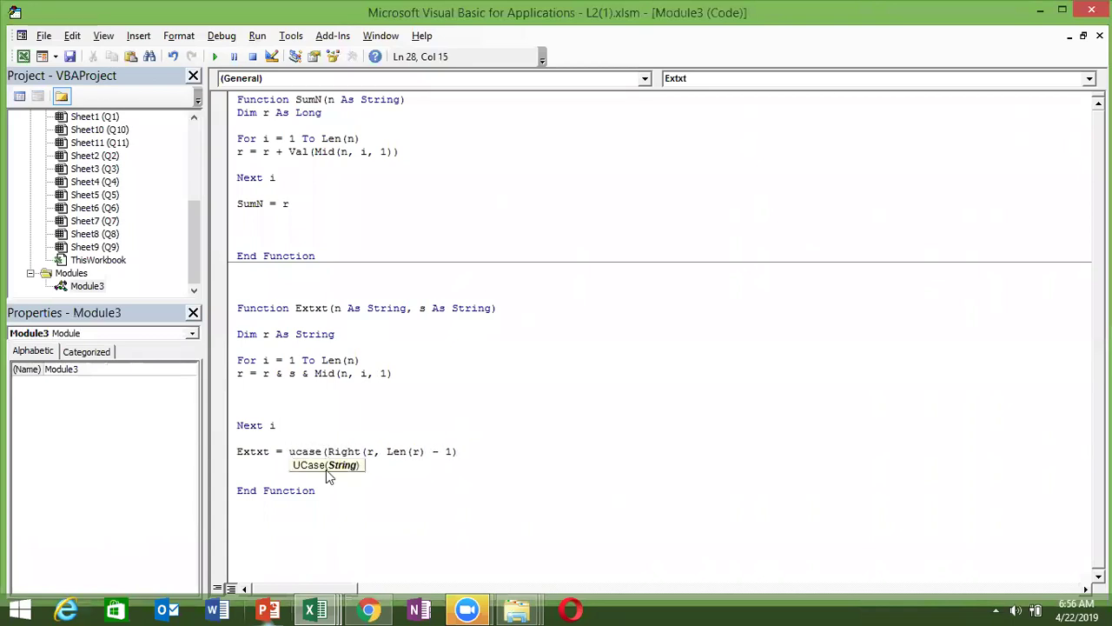
left_click(463, 450)
type(")")
left_click(451, 470)
Step: Recalculate B3 to show the uppercase hyphenated name
key("alt+F11")
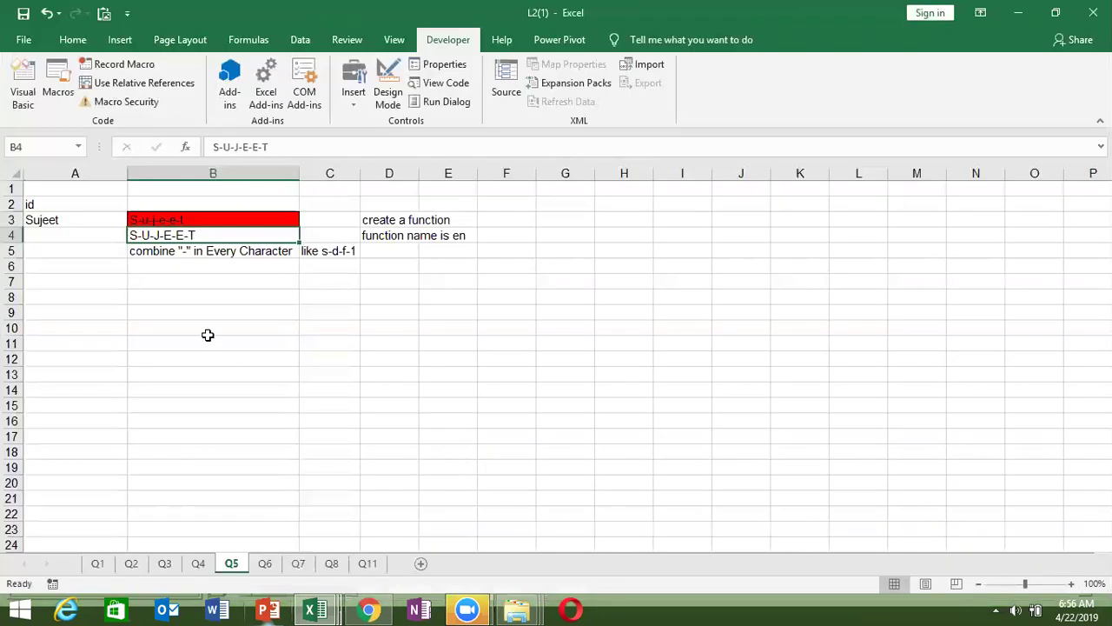
double_click(211, 220)
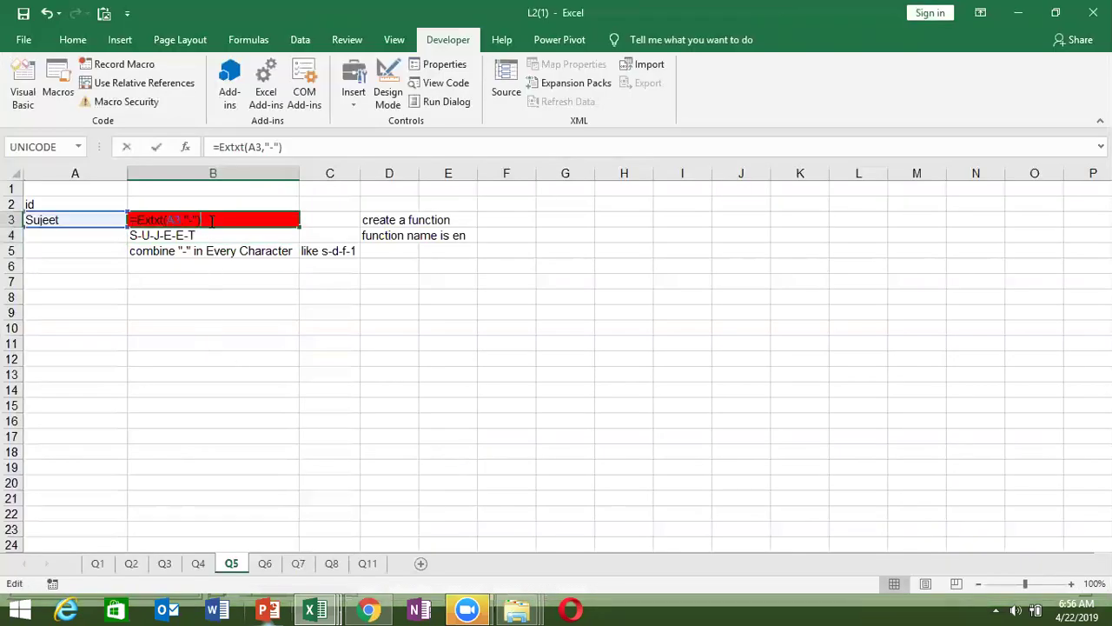
key("Return")
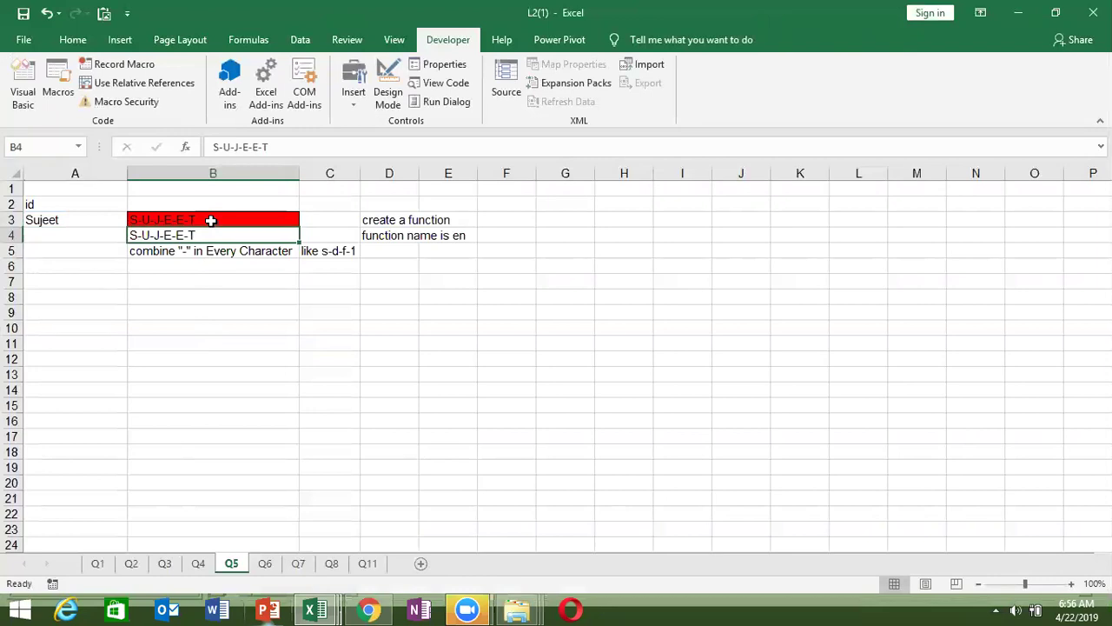
key("alt+F11")
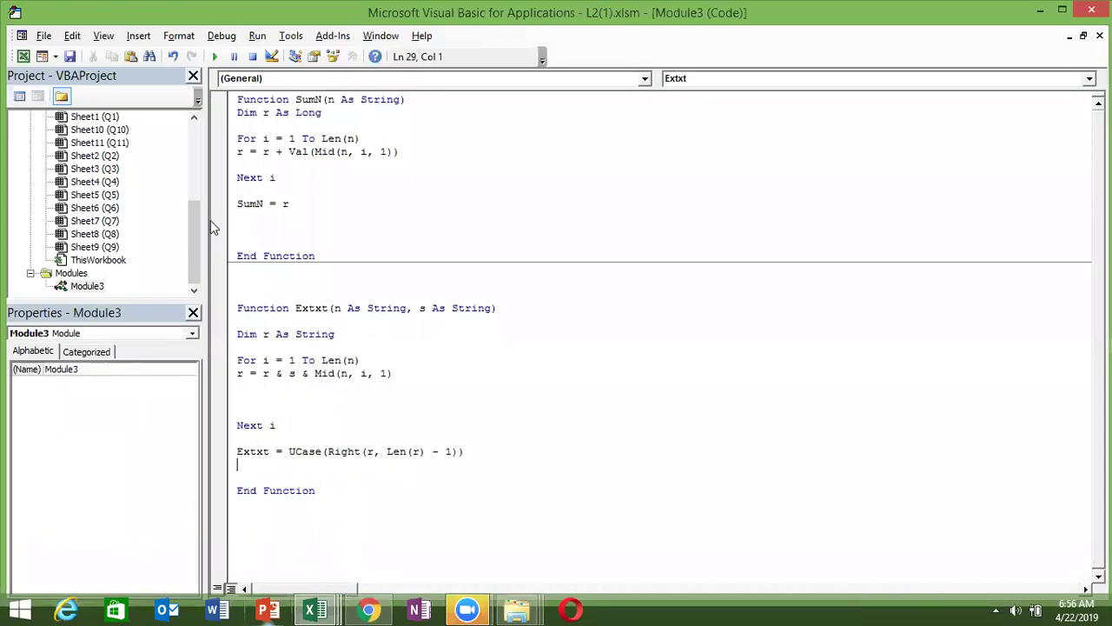